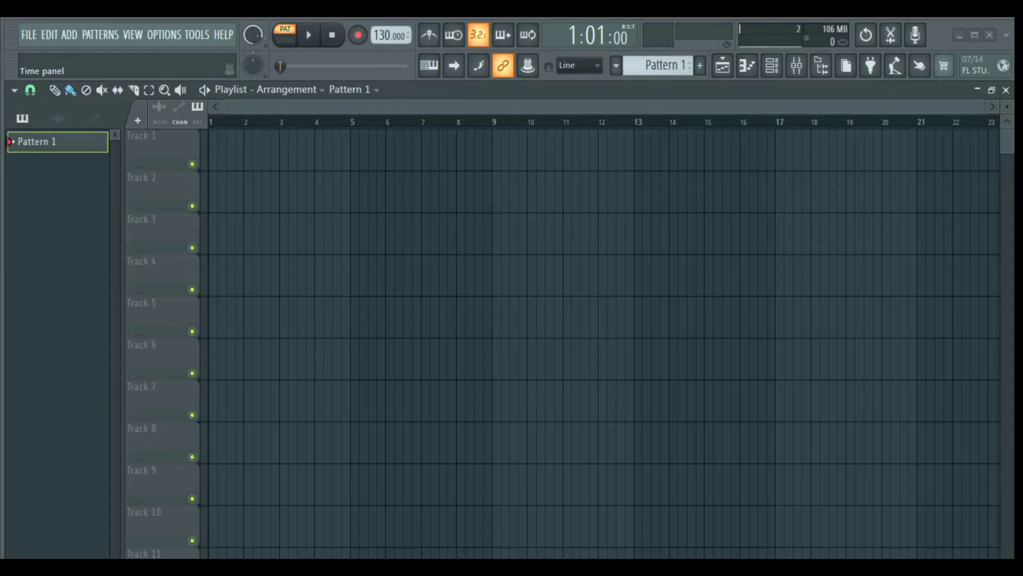
Look through the File menu's project commands and recent projects
left_click(29, 35)
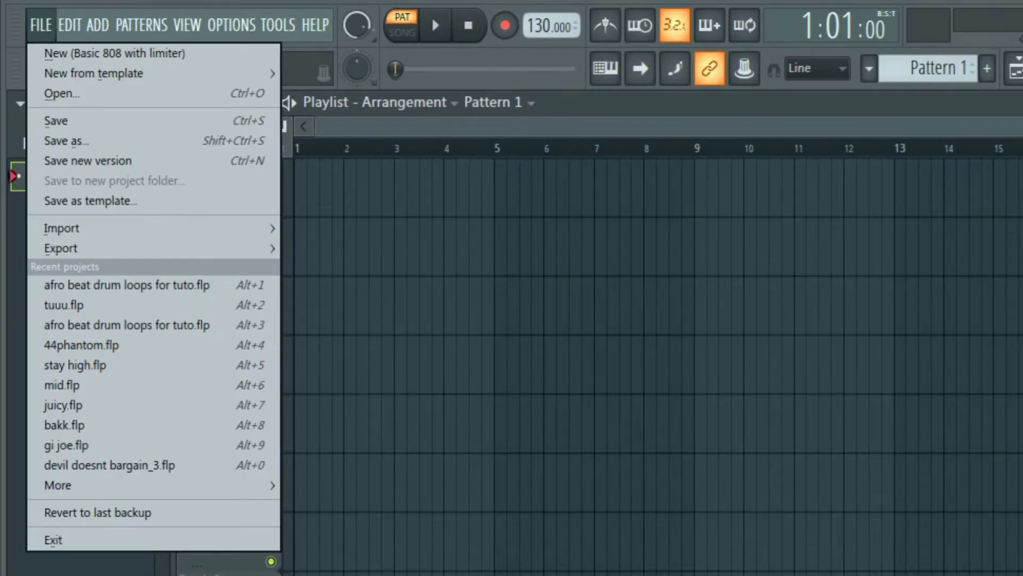
key("Escape")
key("alt+f")
mouse_move(70, 25)
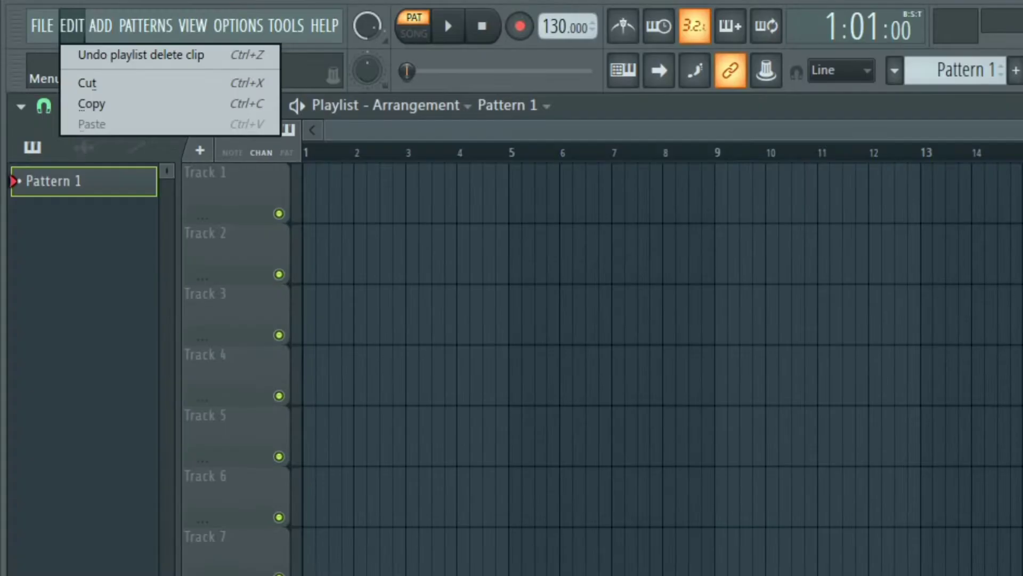
Browse the Add plugin list, the Patterns menu and the View window options, then close them
key("Right")
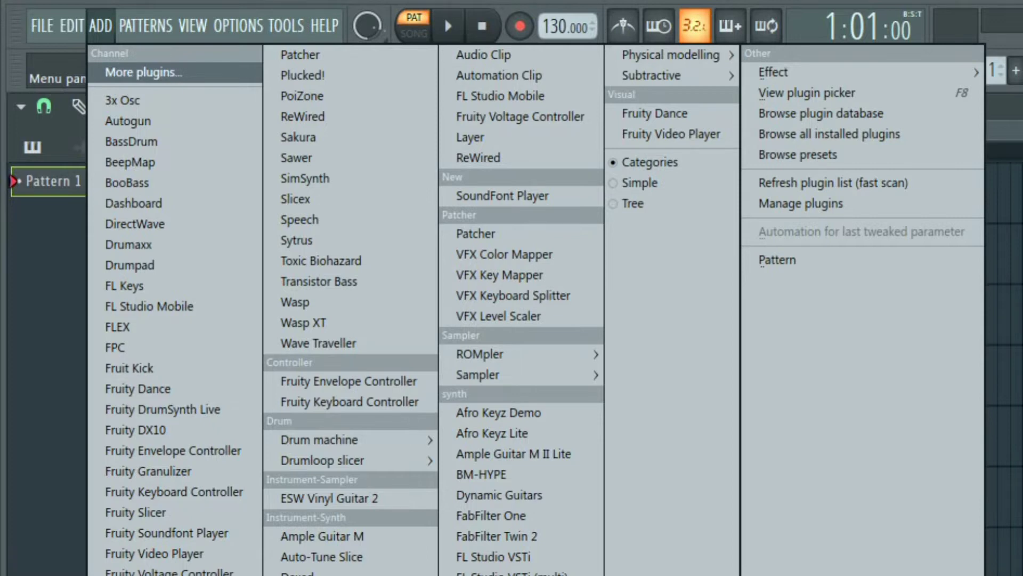
key("Right")
key("Left")
key("Escape")
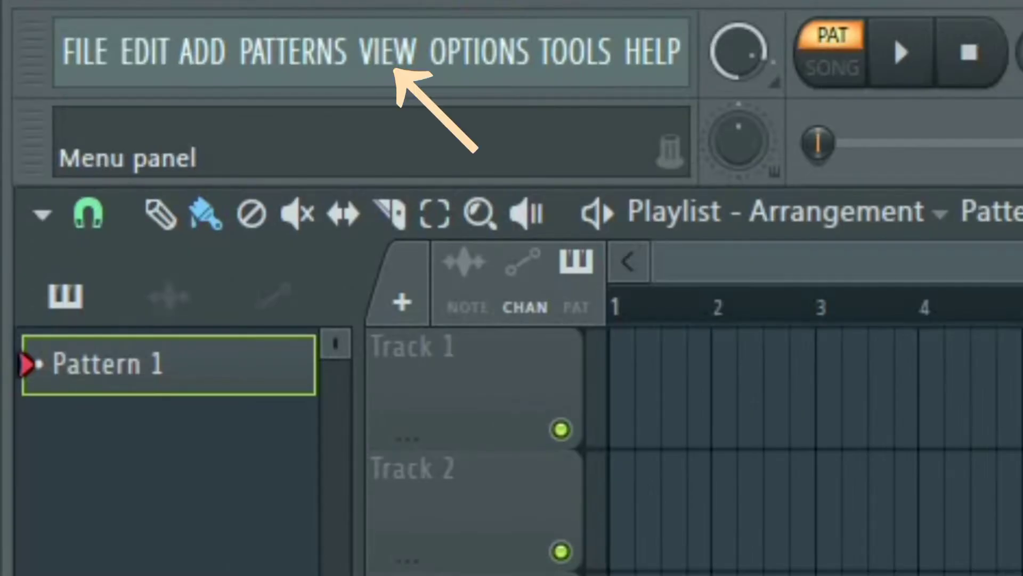
left_click(281, 37)
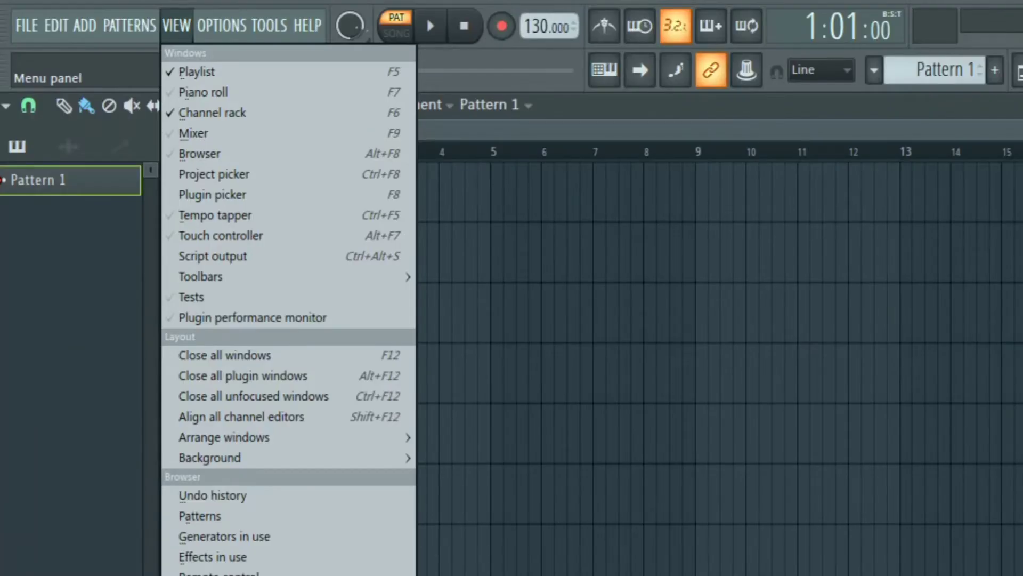
key("Escape")
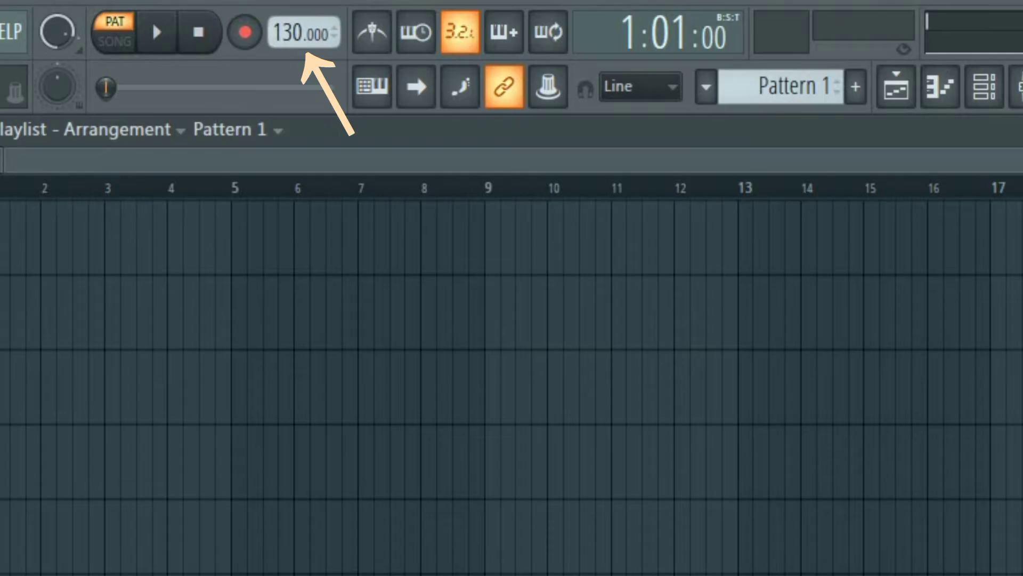
Drag the tempo down from 130 to 100 BPM and scrub the song position back and forth
mouse_move(288, 33)
left_mouse_down()
mouse_move(288, 22)
mouse_move(288, 63)
mouse_move(299, 49)
left_mouse_up()
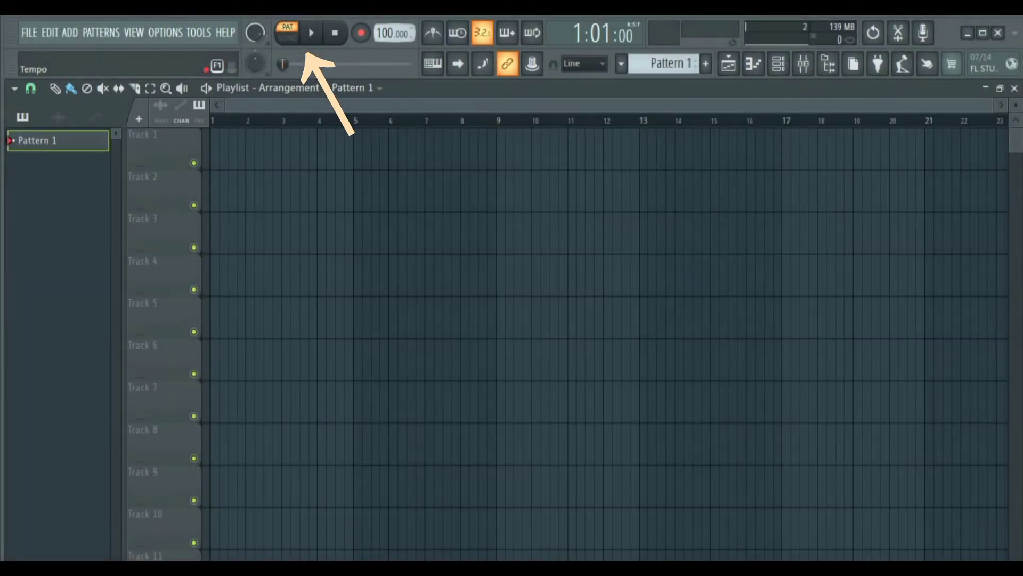
left_click_drag(287, 64, 241, 86)
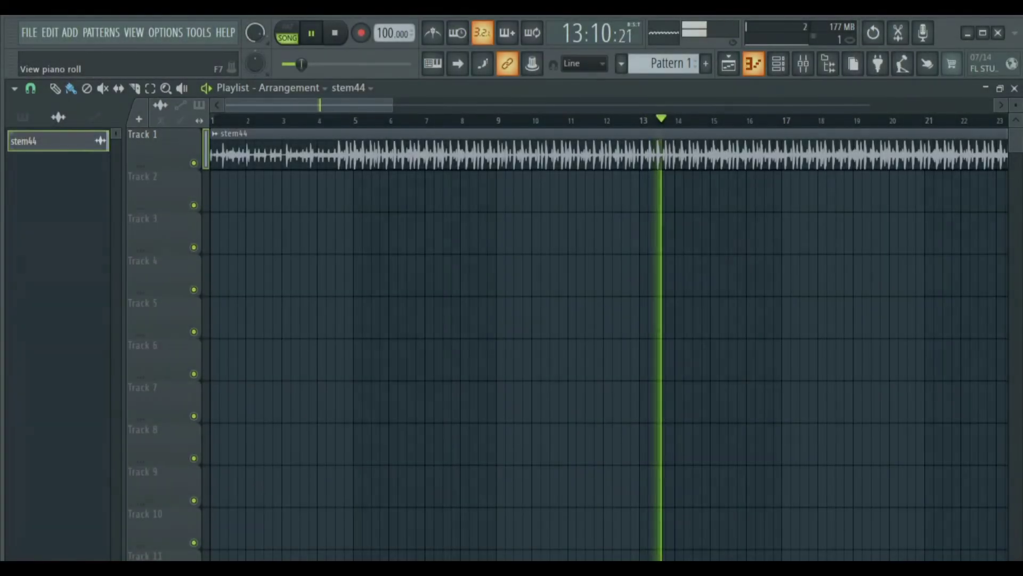
Stop playback, then toggle the Channel rack, Playlist and stem44 Piano roll from the toolbar
key("space")
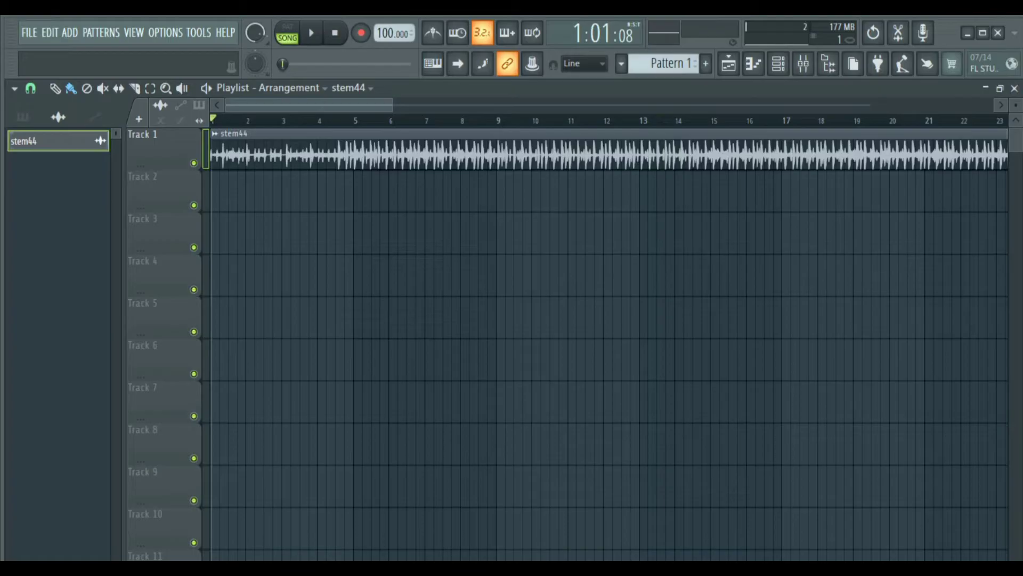
left_click(778, 64)
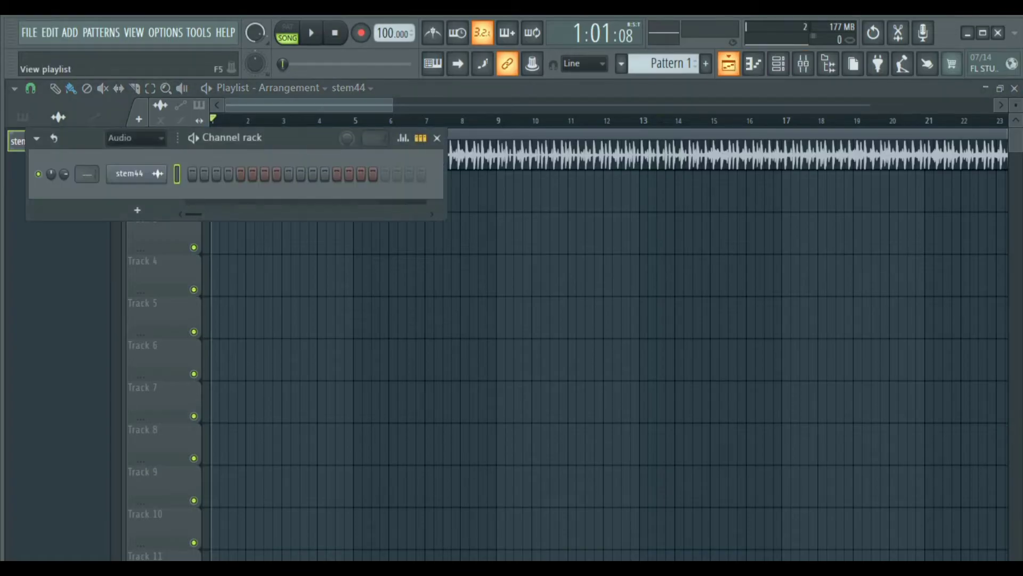
left_click(728, 64)
left_click(729, 64)
left_click(729, 63)
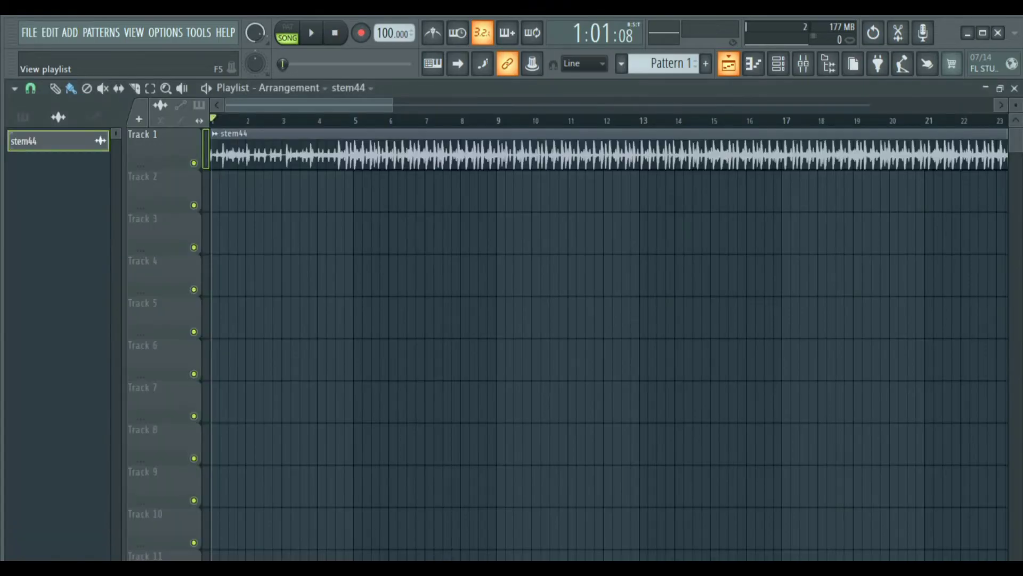
left_click(753, 63)
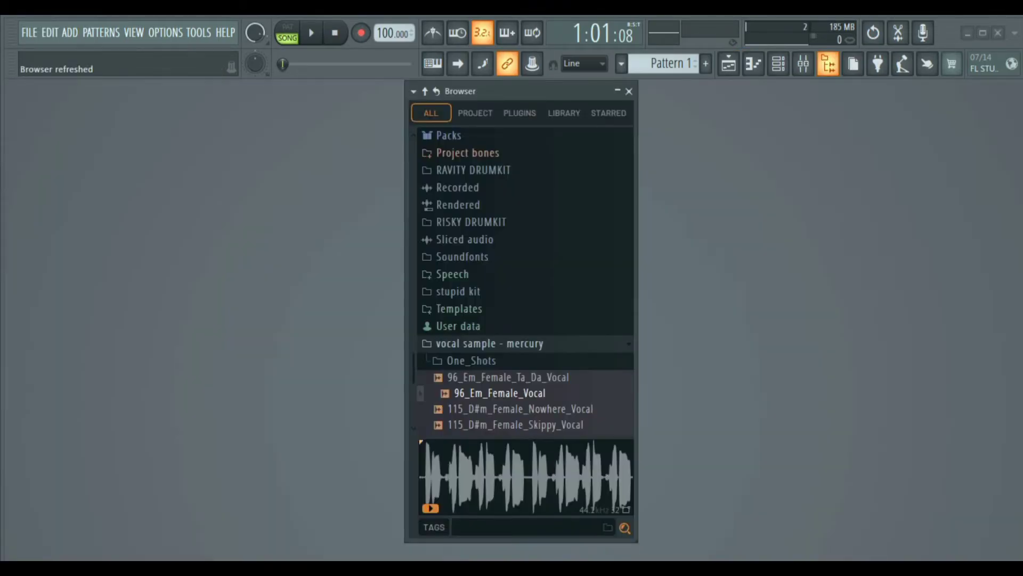
Cycle through the Browser, Channel rack, Piano roll, Playlist and Mixer with Alt+F8, F6, F7, F5 and F9
key("alt+F8")
key("F6")
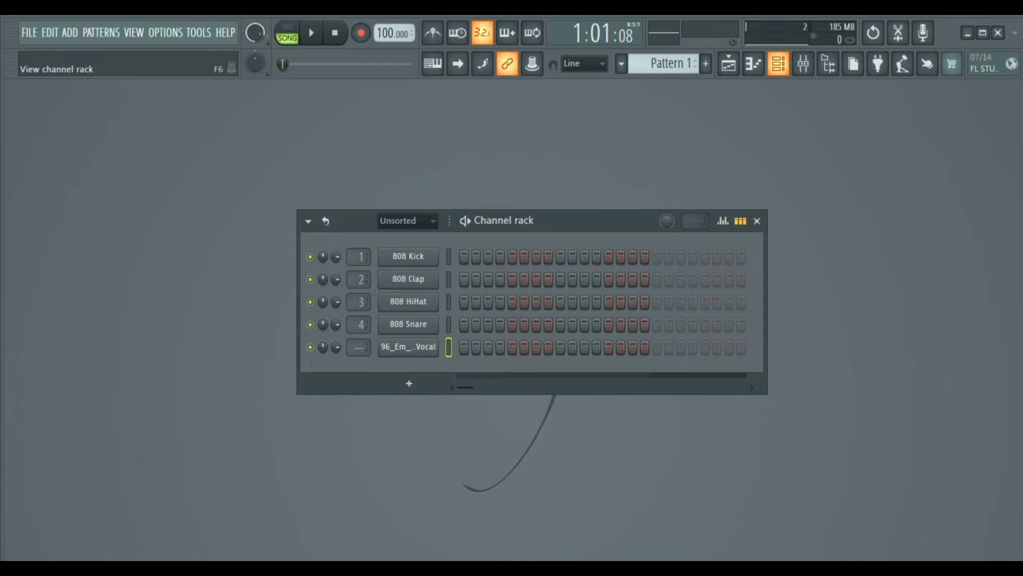
key("F6")
key("F7")
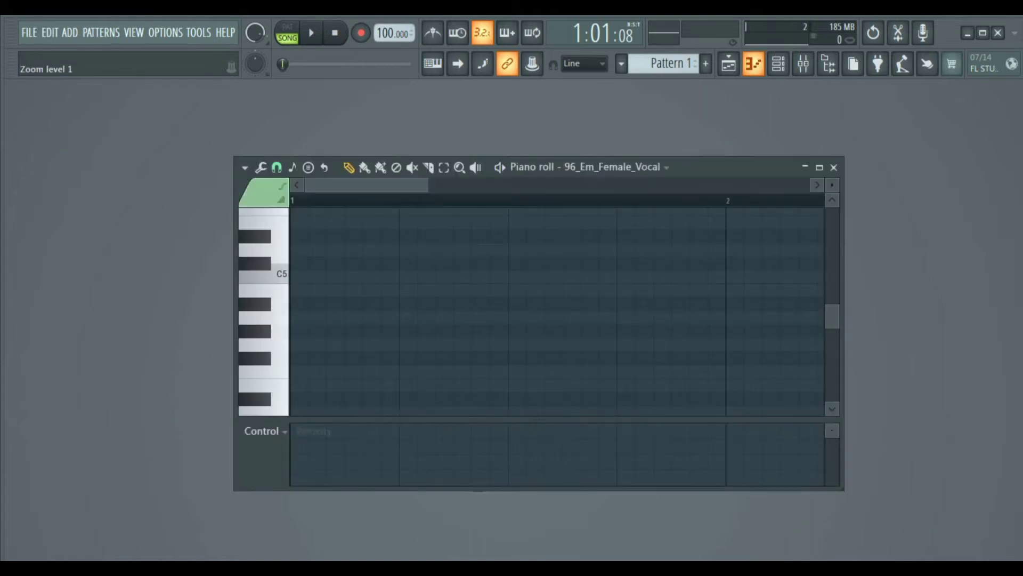
key("F7")
key("F5")
key("F5")
key("F9")
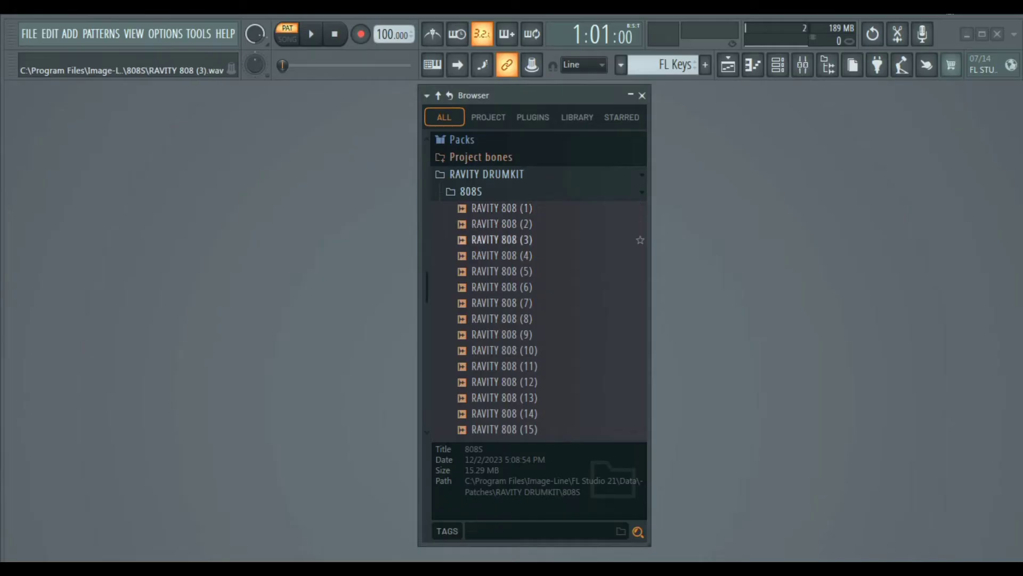
Browse the RAVITY DRUMKIT CLAPS, CRASH and EXTRAS folders and bring up options for the RAVITY EX (1) sample
left_click(471, 191)
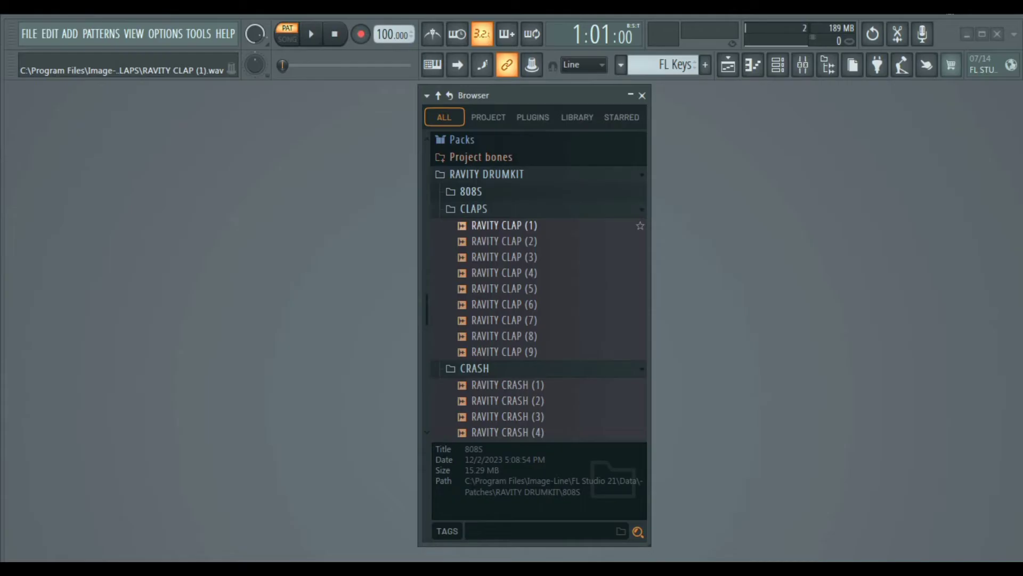
left_click(473, 209)
left_click(474, 368)
left_click(474, 226)
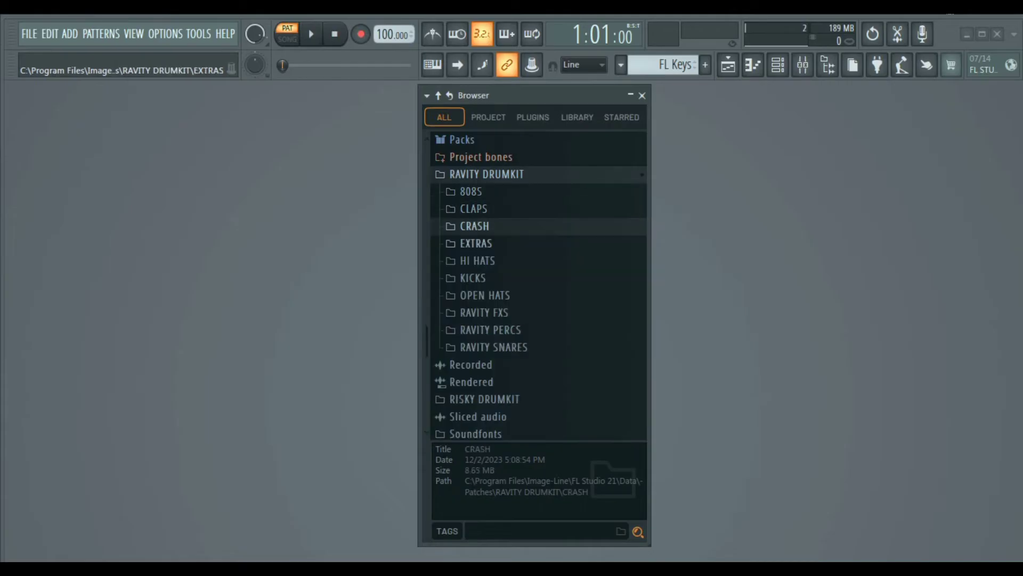
left_click(476, 243)
left_click(475, 243)
left_click(476, 243)
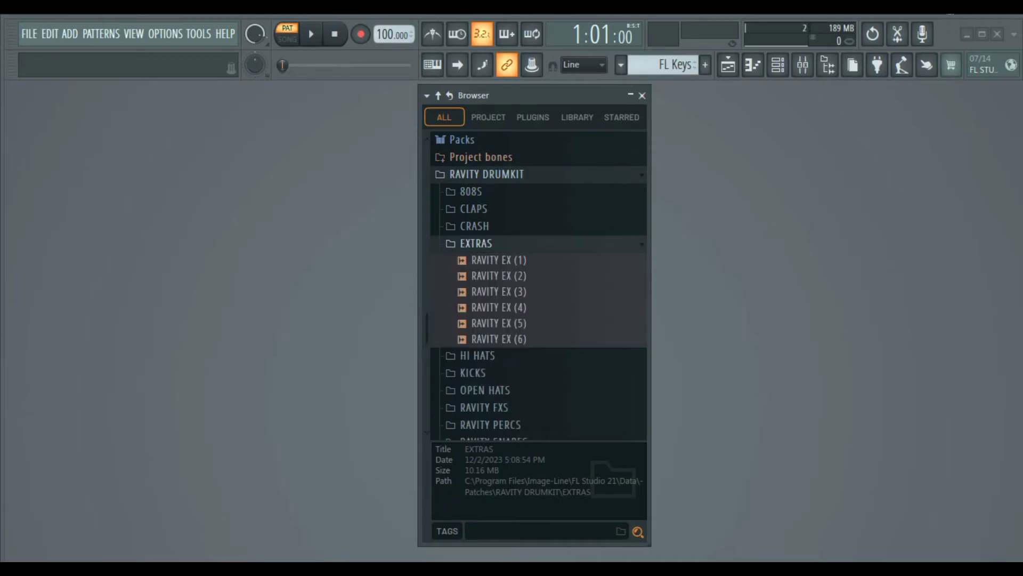
right_click(482, 260)
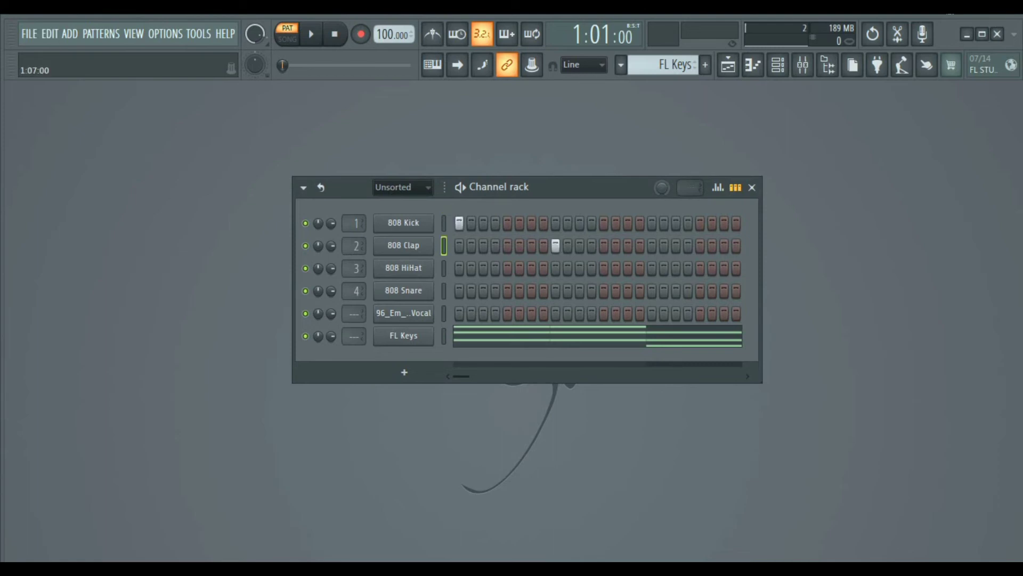
Add FL Keys #2 from the Channel rack's + list, close its plugin window, and return to the Playlist
left_click(404, 372)
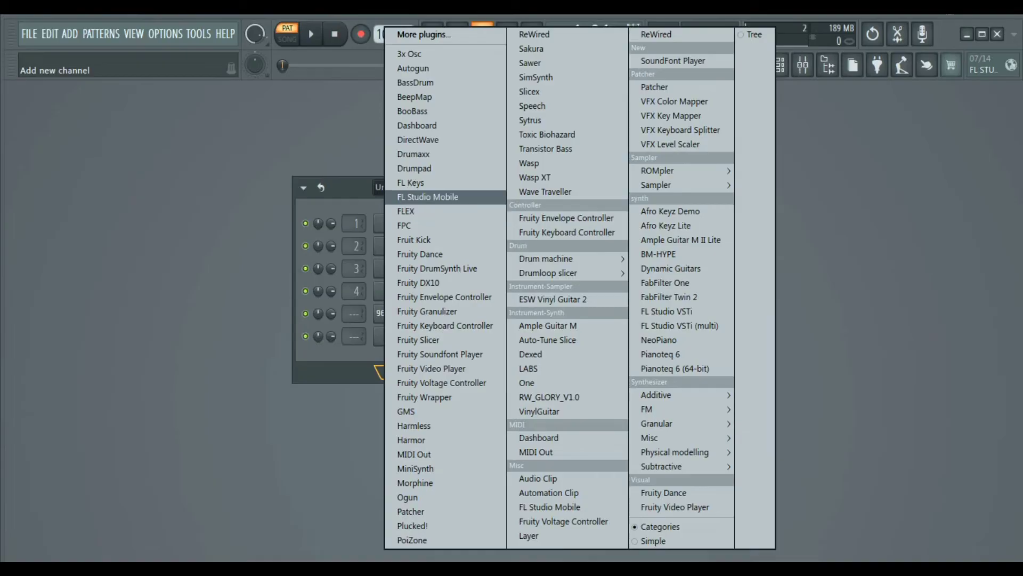
left_click(411, 182)
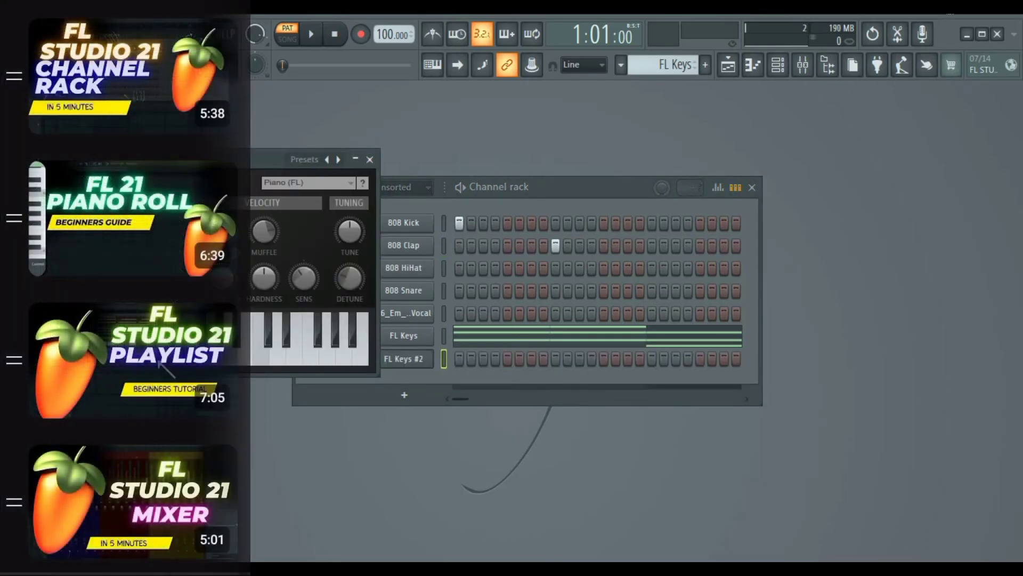
left_click(370, 159)
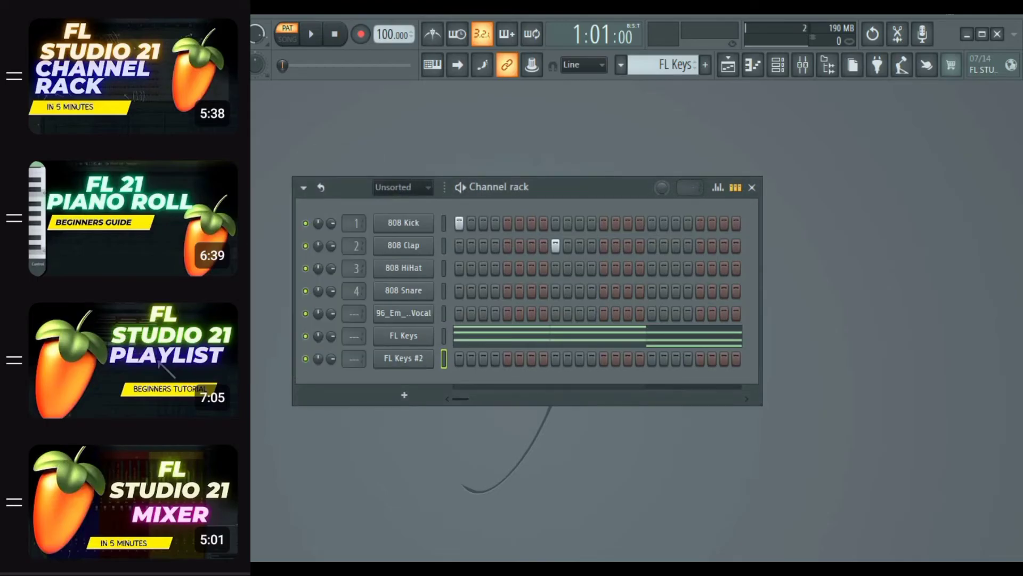
key("F5")
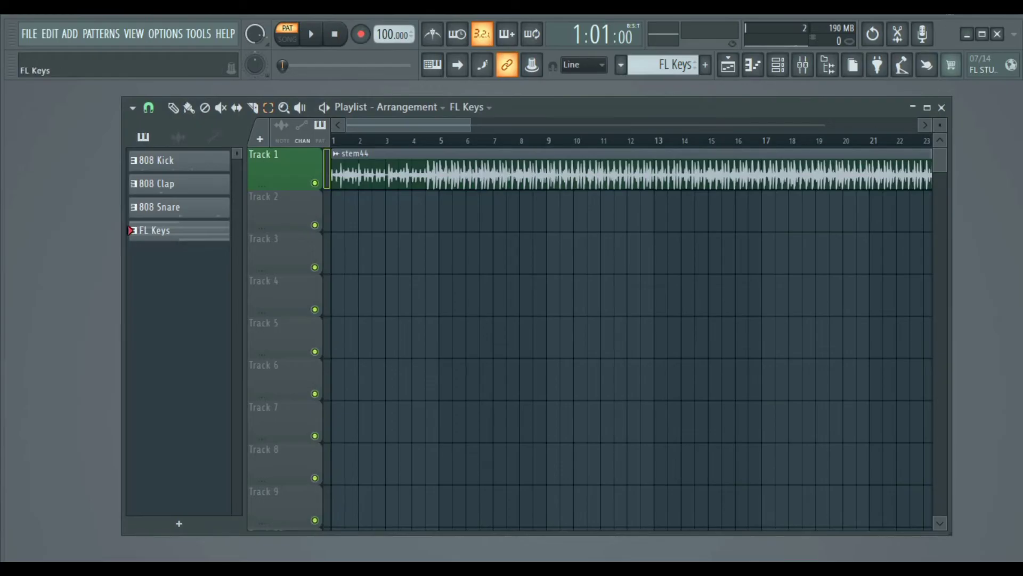
Pick the 808 Kick pattern, lower Insert 3 to 56%, and rebalance Inserts 1 and 2
left_click_drag(179, 230, 347, 195)
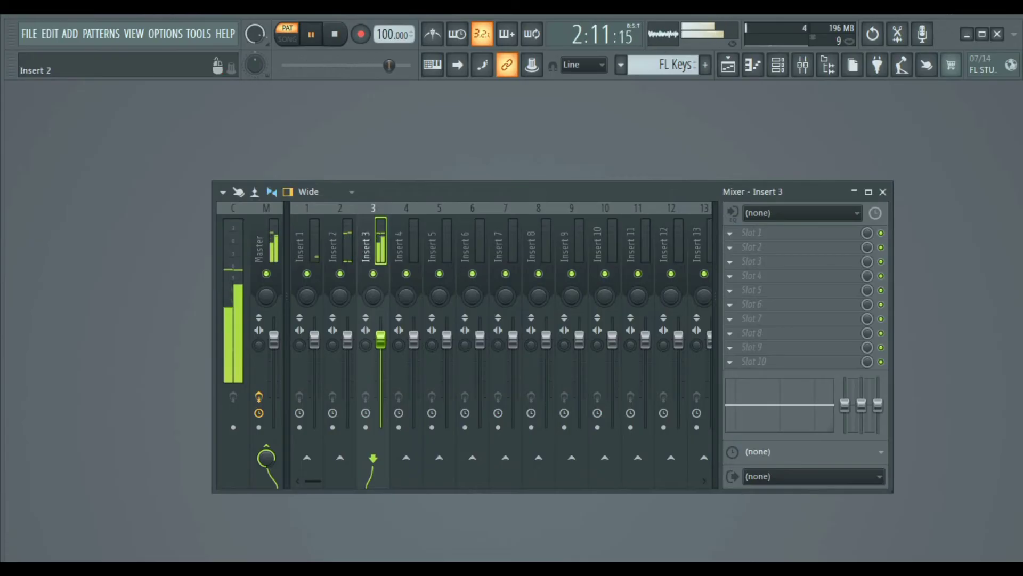
left_click_drag(380, 339, 348, 380)
left_click_drag(314, 339, 315, 366)
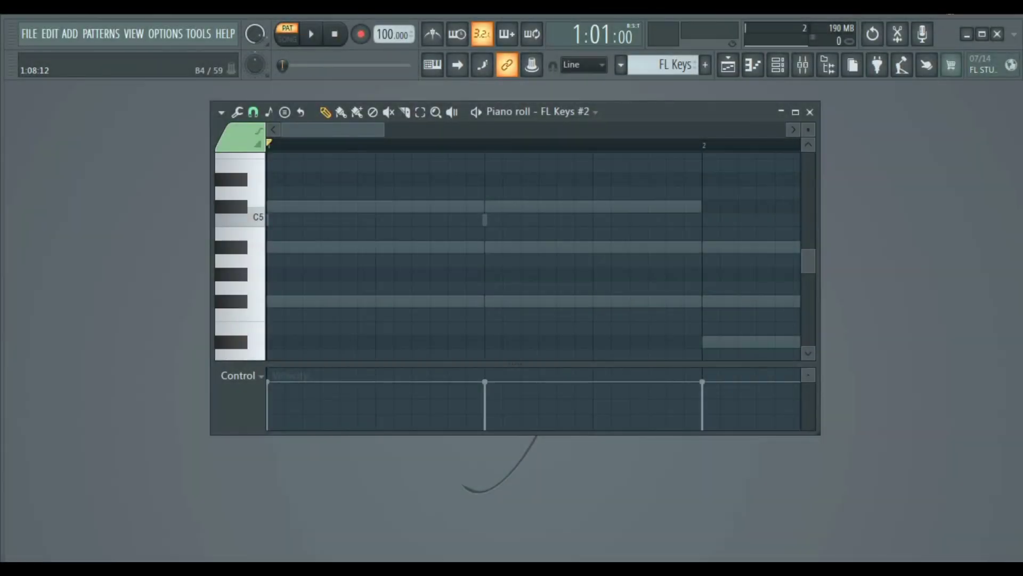
In FL Keys #2, draw an F#4–A#4–C#5 chord at bar 1 and another A#4 later in the bar
left_click(271, 247)
left_click_drag(276, 246, 465, 247)
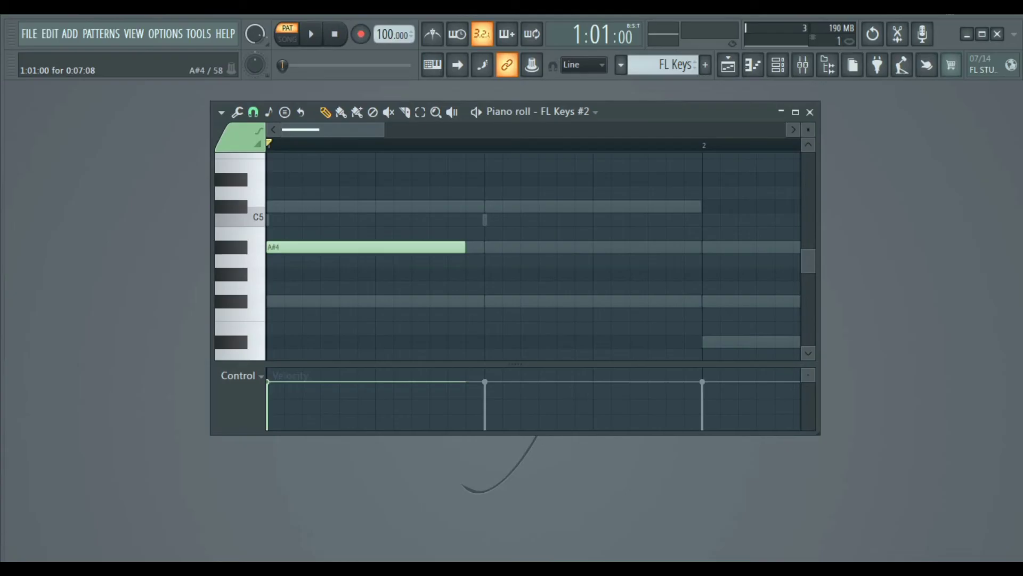
left_click(279, 302)
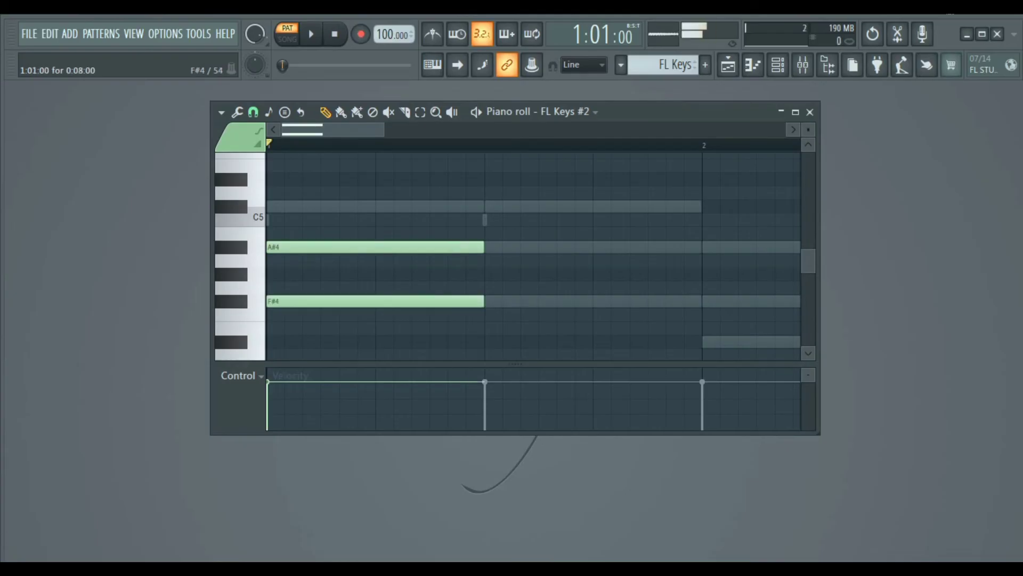
left_click(277, 206)
left_click(507, 247)
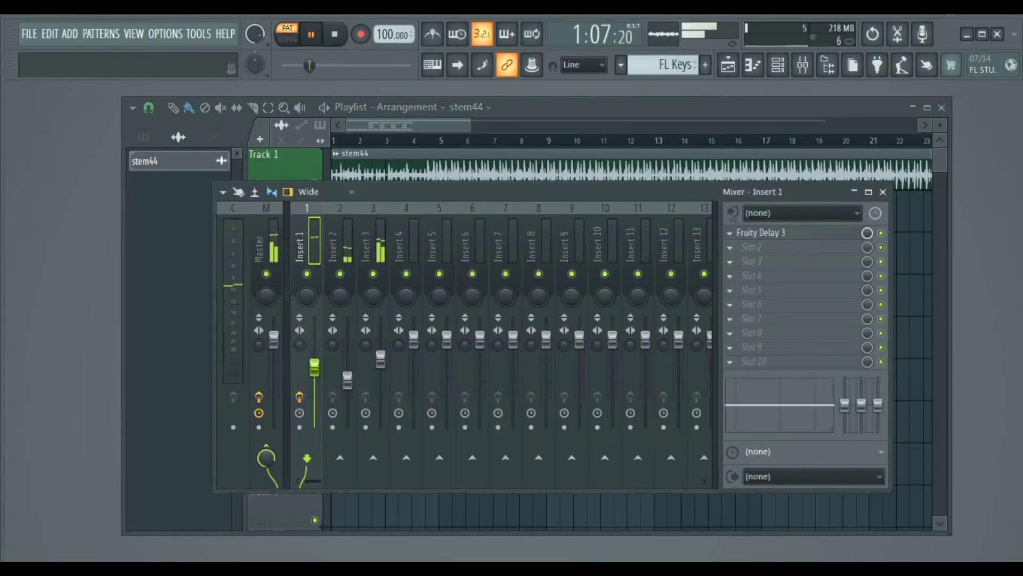
Lower Insert 3 to about 47% and the master to 53%, and adjust the Insert 2 level
left_click_drag(315, 374, 314, 383)
left_click_drag(381, 359, 380, 386)
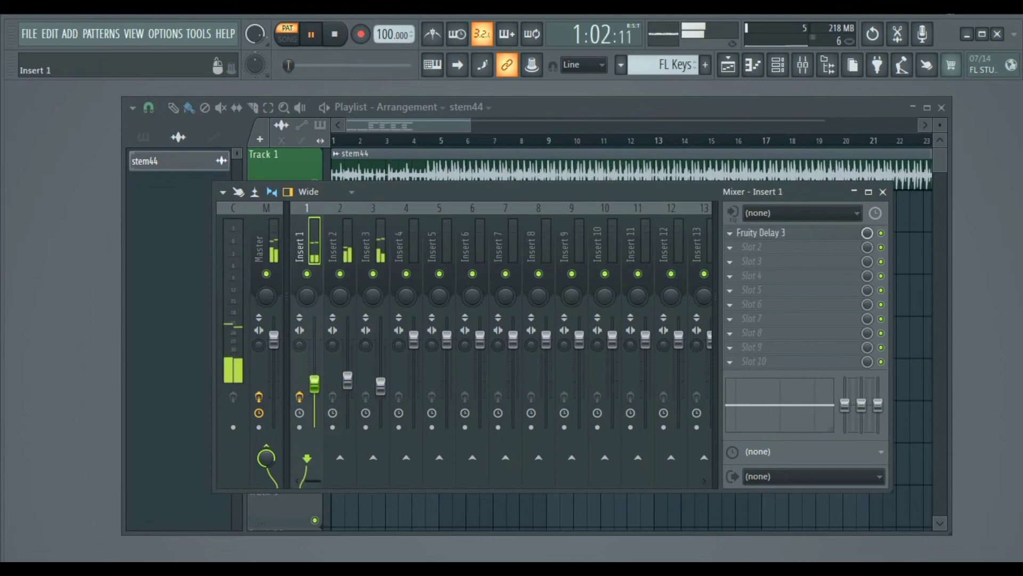
left_click_drag(291, 66, 315, 66)
left_click_drag(347, 380, 348, 386)
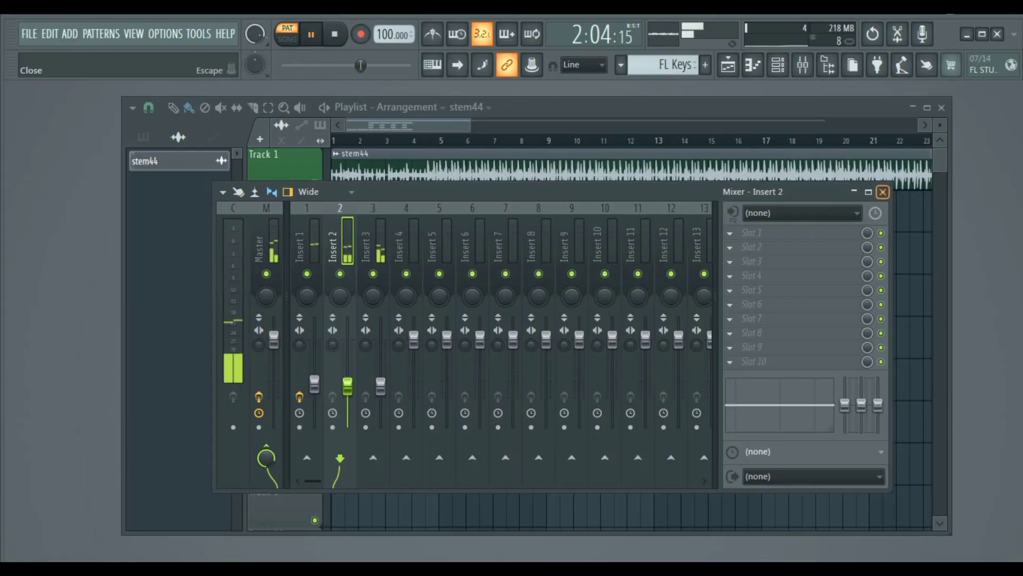
Close the Mixer, Playlist and Piano roll so only the Channel rack remains, then open the Options menu
left_click(883, 192)
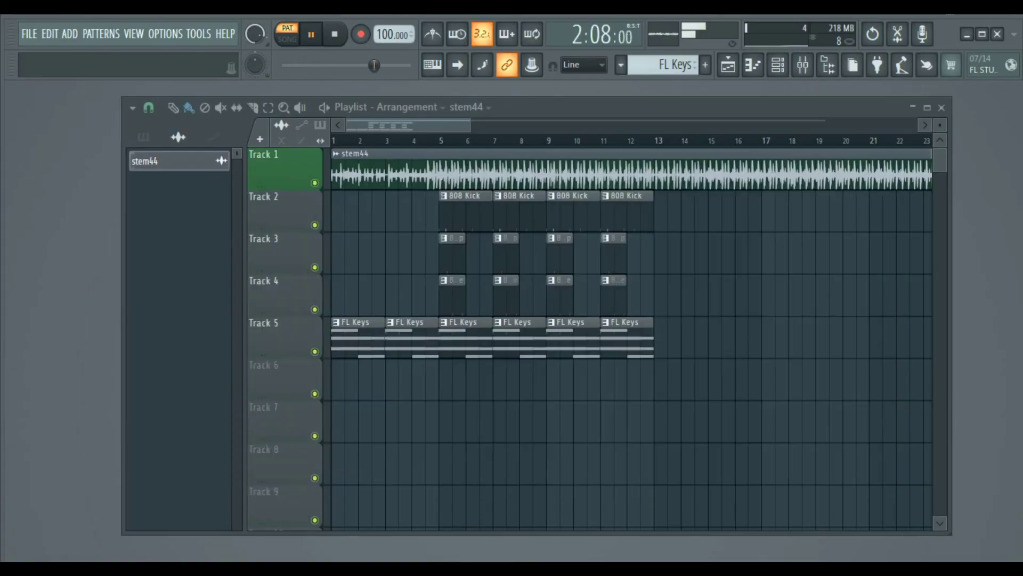
left_click(927, 107)
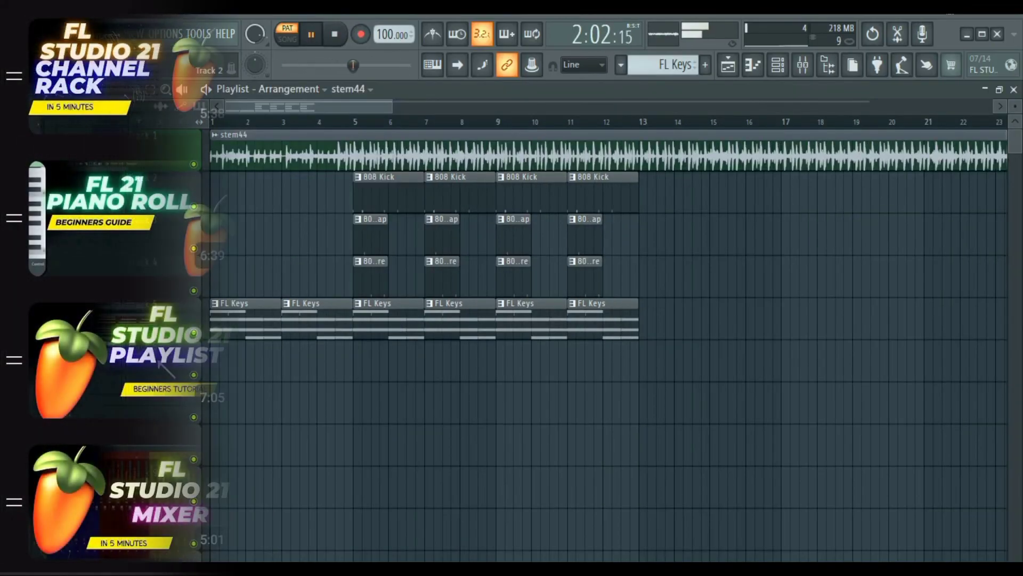
key("F6")
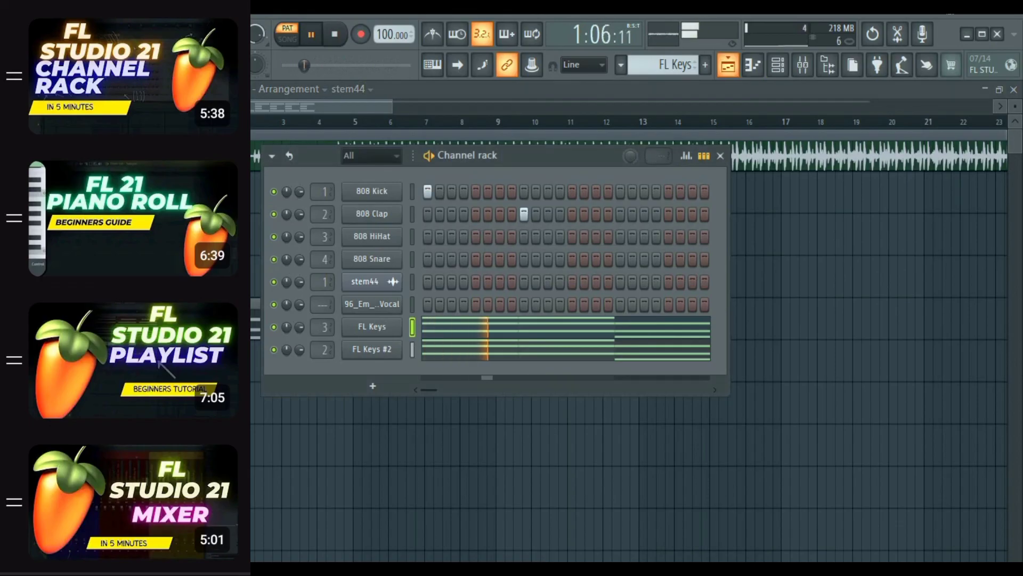
key("F5")
key("F5")
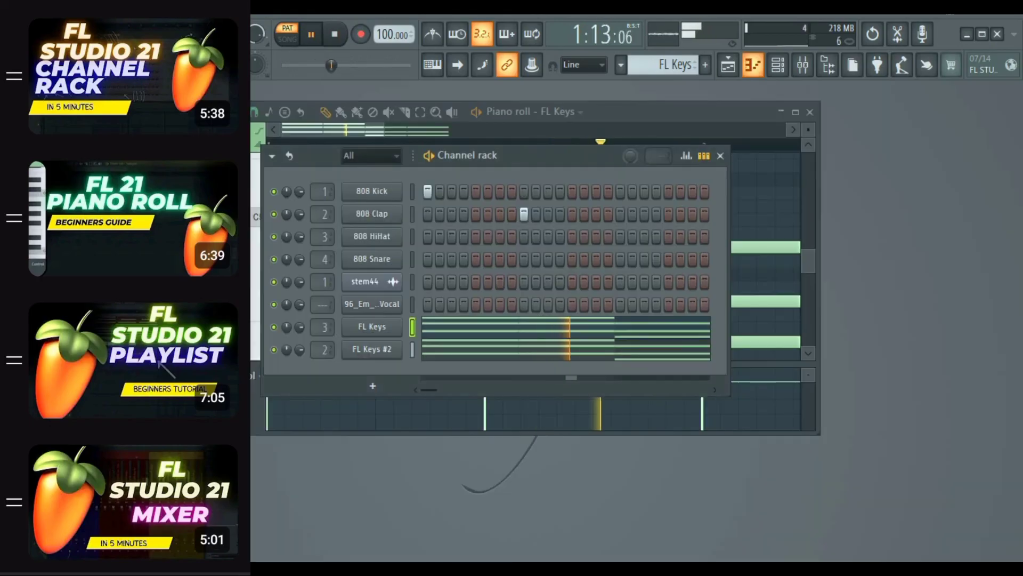
key("F7")
key("F7")
key("F6")
key("F6")
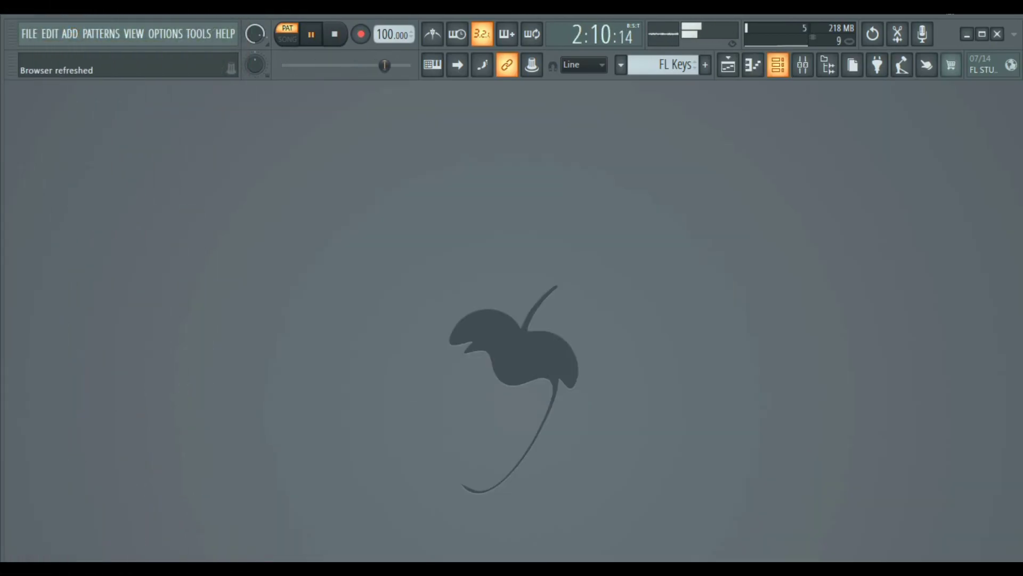
key("F6")
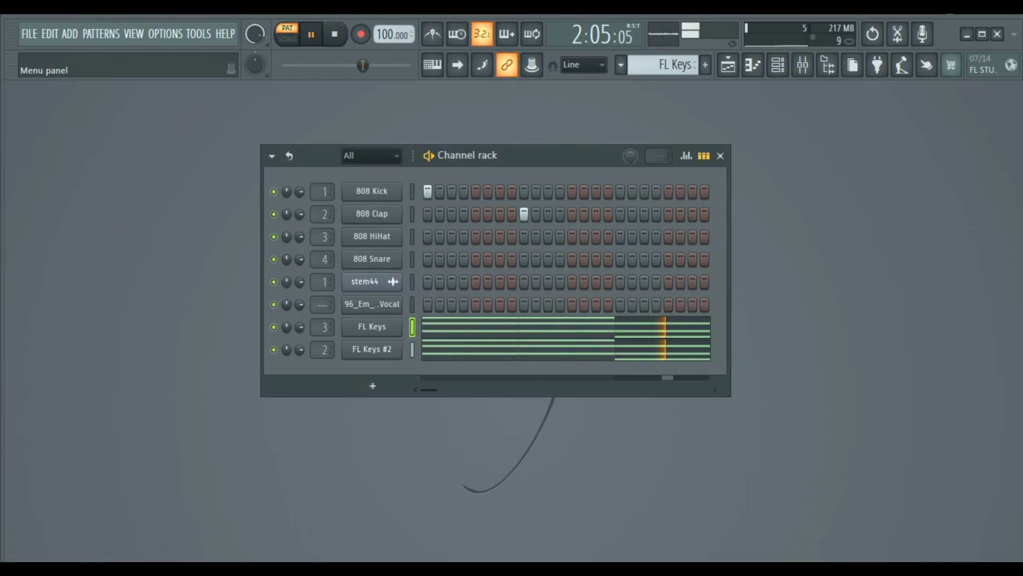
left_click(165, 34)
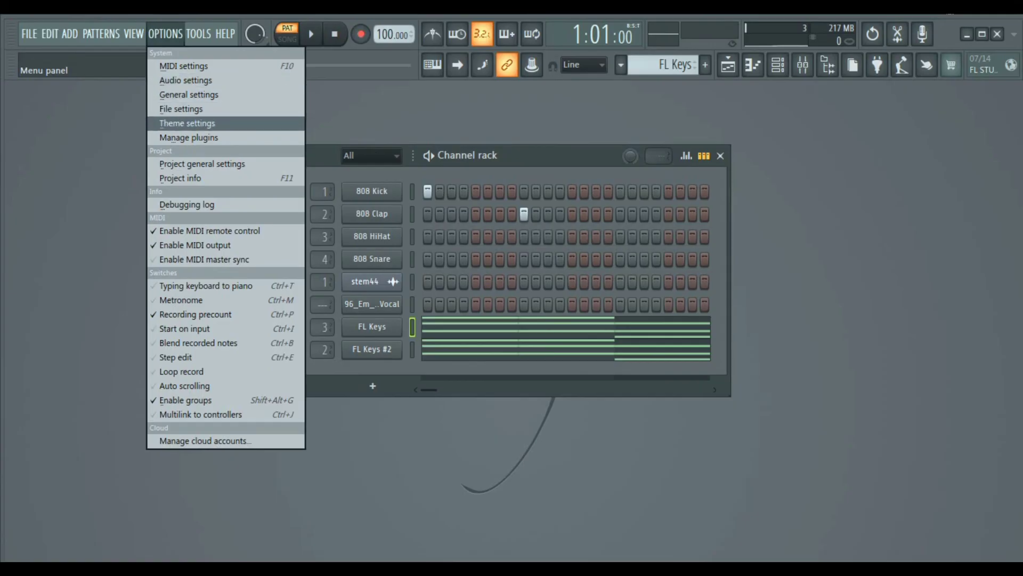
Open Theme settings from the Options menu and apply the Dark preset
key("Return")
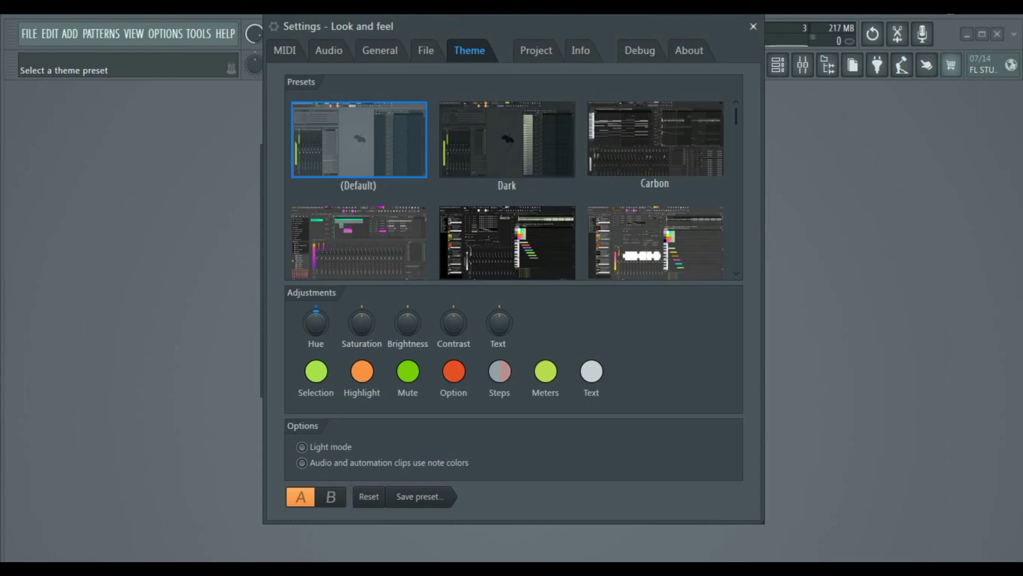
left_click(560, 115)
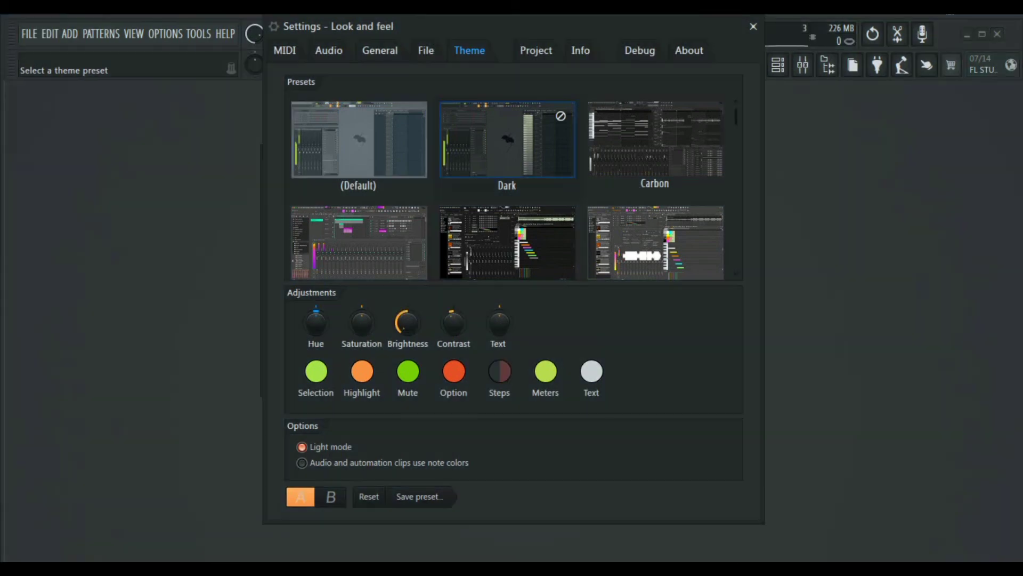